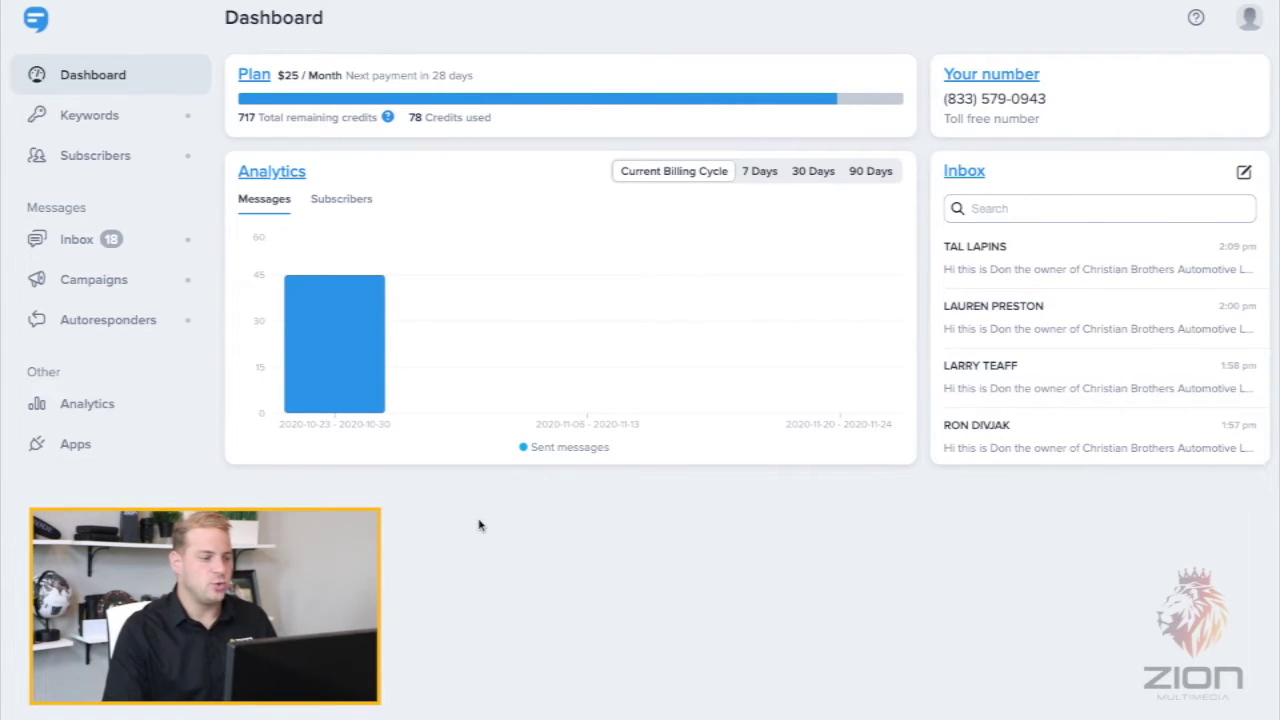
# - Open the existing Inbox conversation by entering the contact's phone number as a new recipient
pyautogui.click(78, 240)
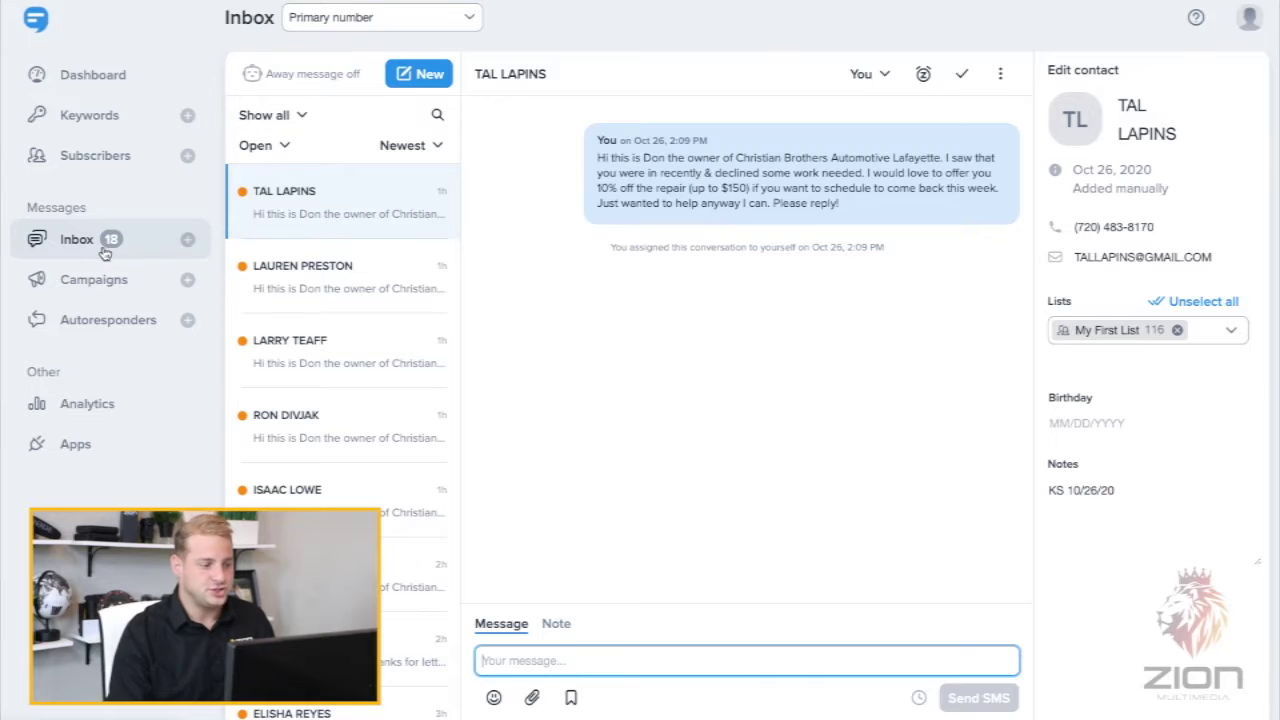
pyautogui.click(103, 248)
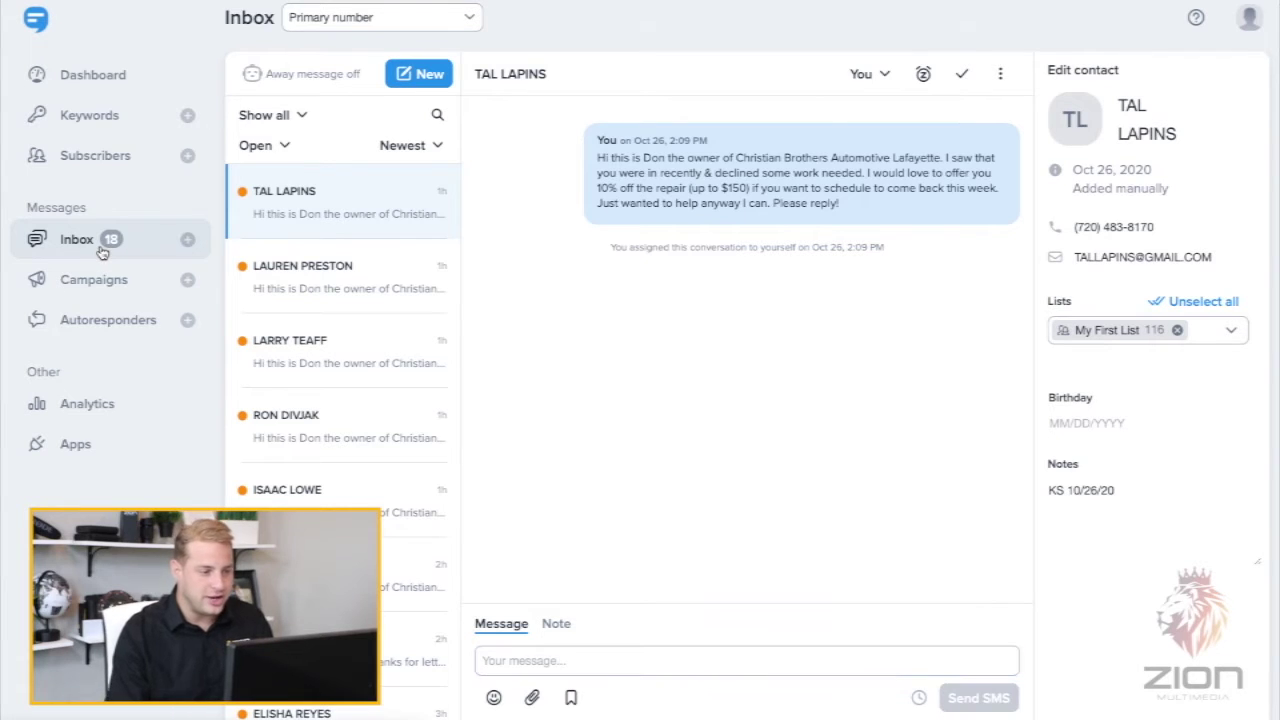
pyautogui.click(420, 74)
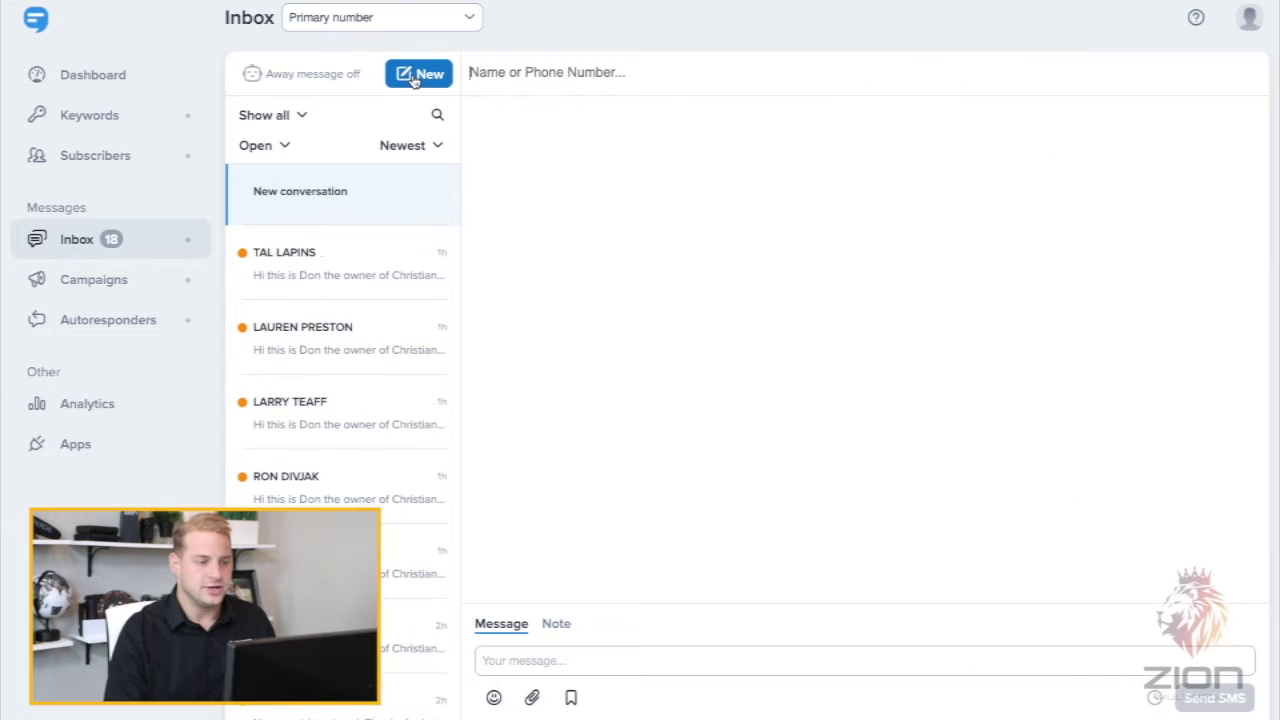
pyautogui.click(536, 78)
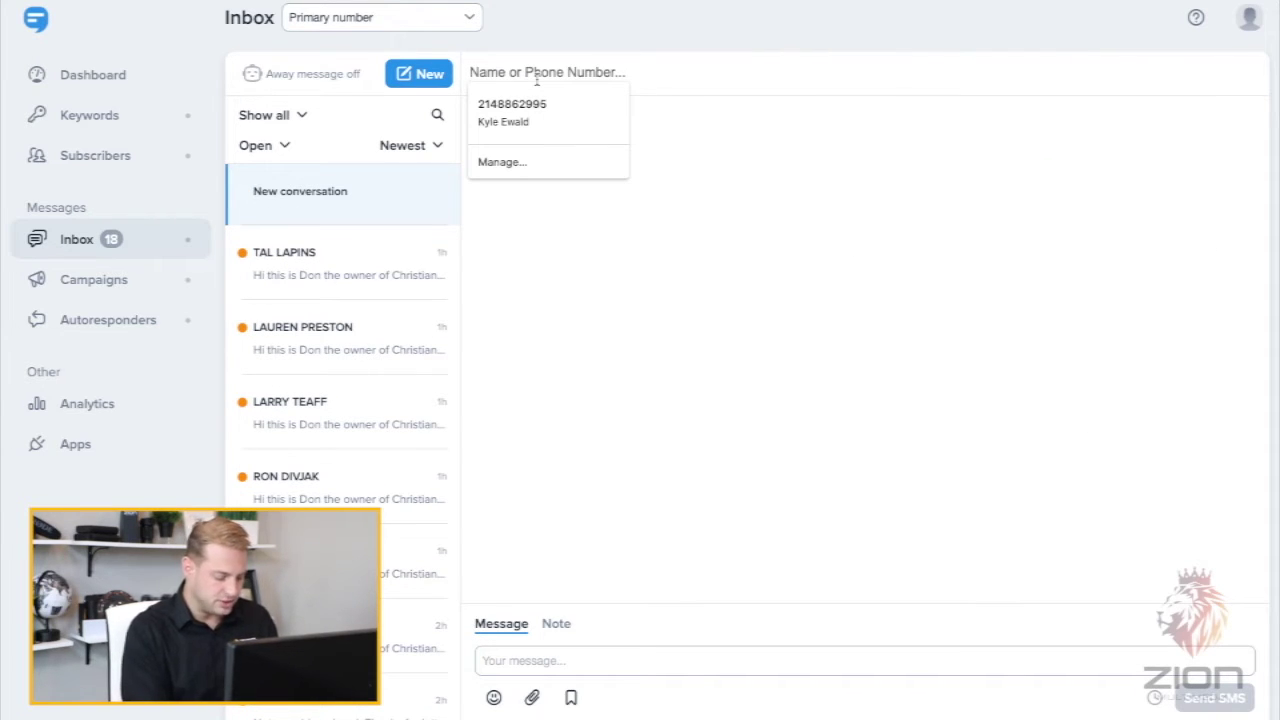
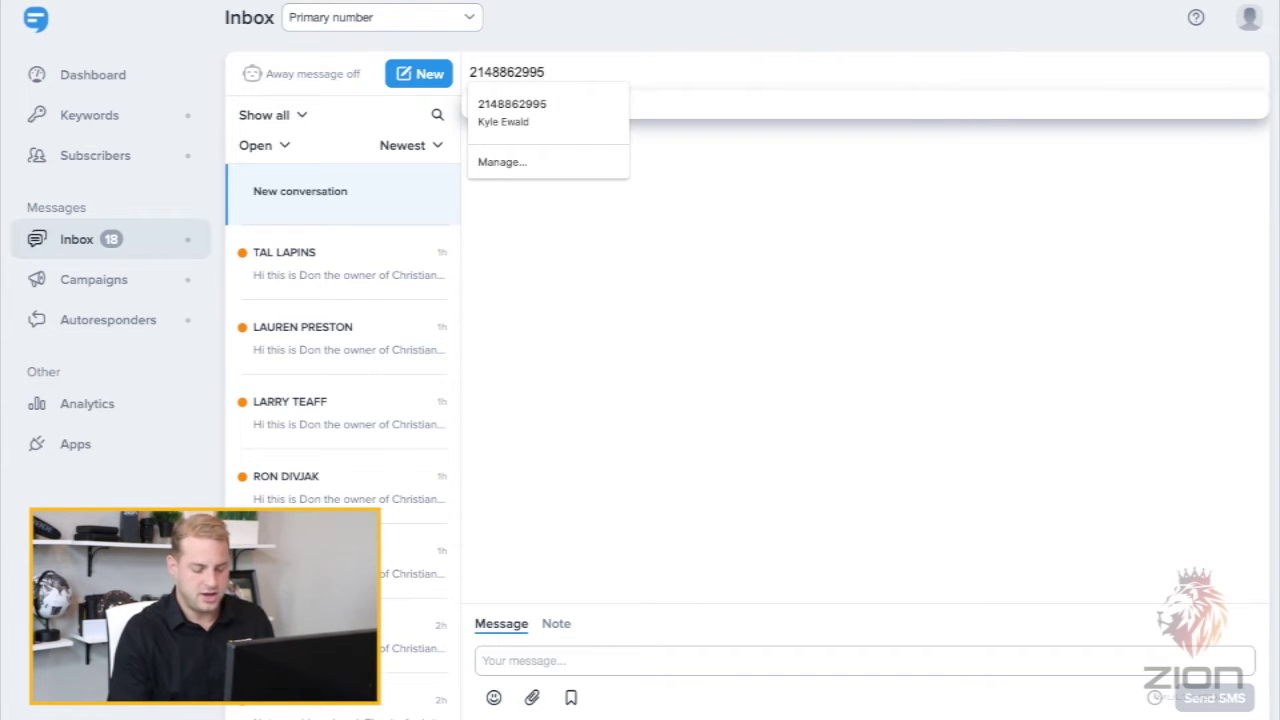
pyautogui.press('Return')
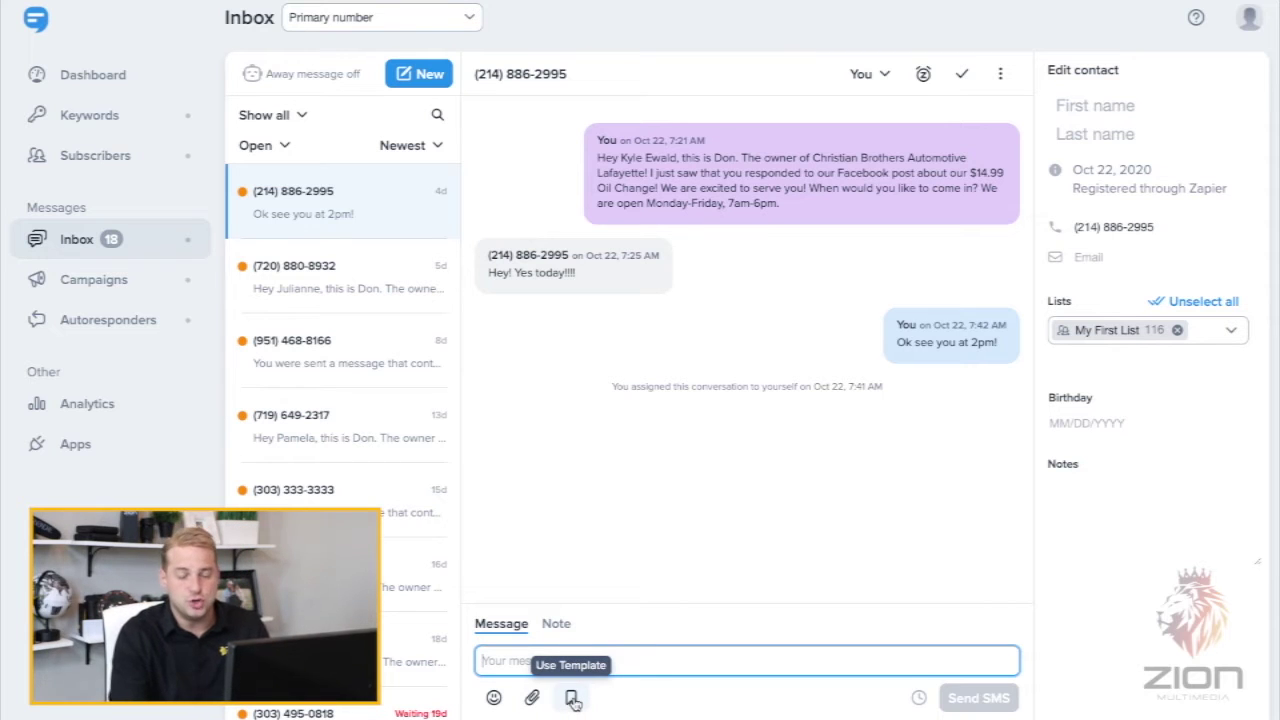
# - Start a new custom inbox template and name it 'Oil Change'
pyautogui.click(572, 699)
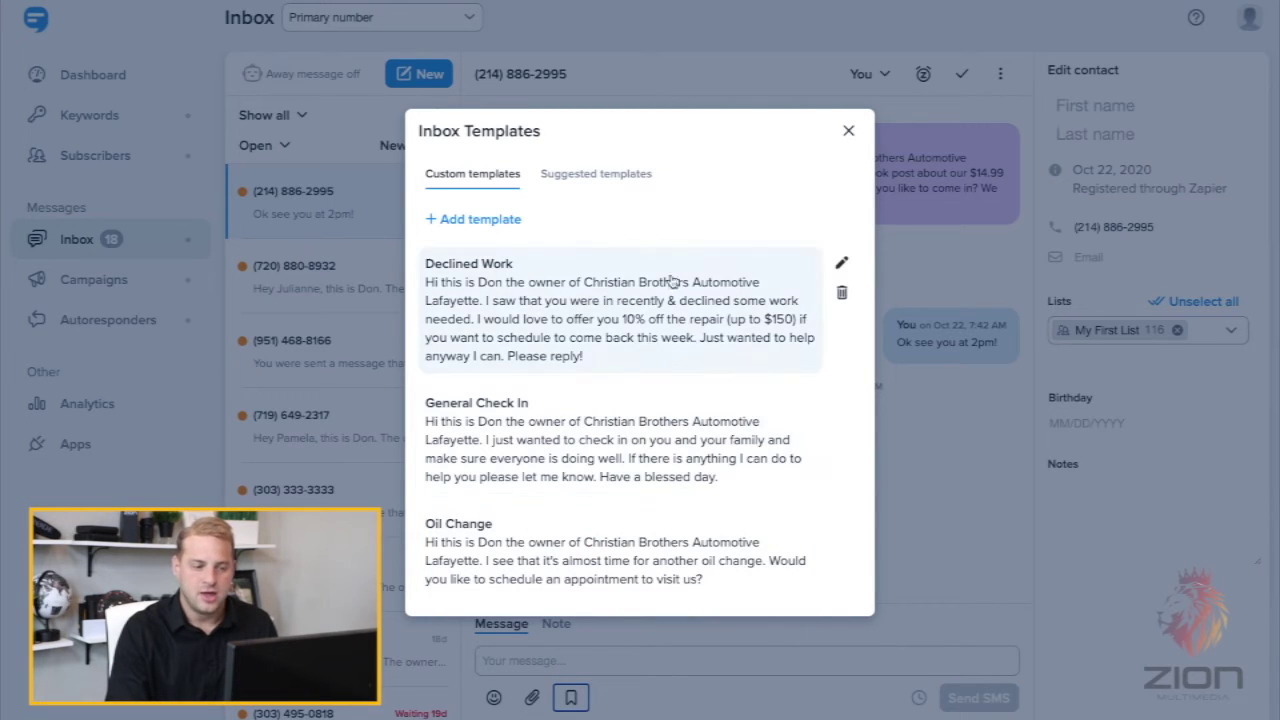
pyautogui.click(484, 220)
pyautogui.click(503, 216)
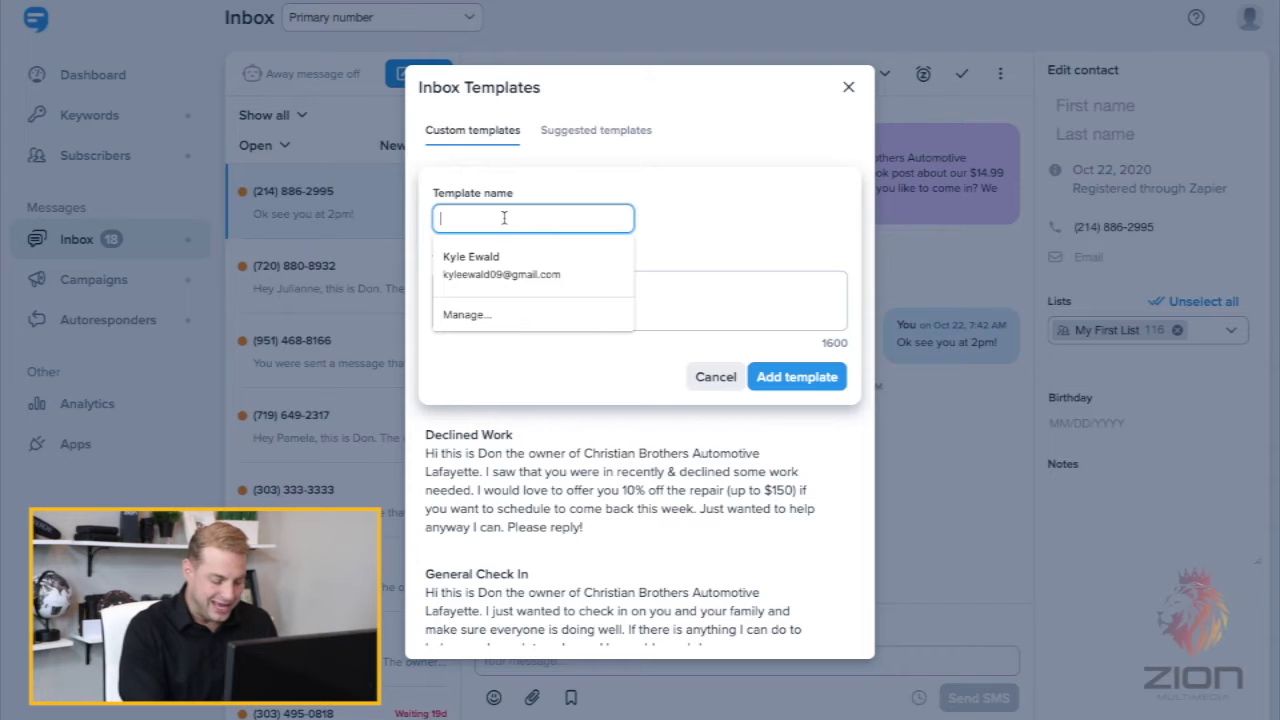
pyautogui.write('Oil CHange')
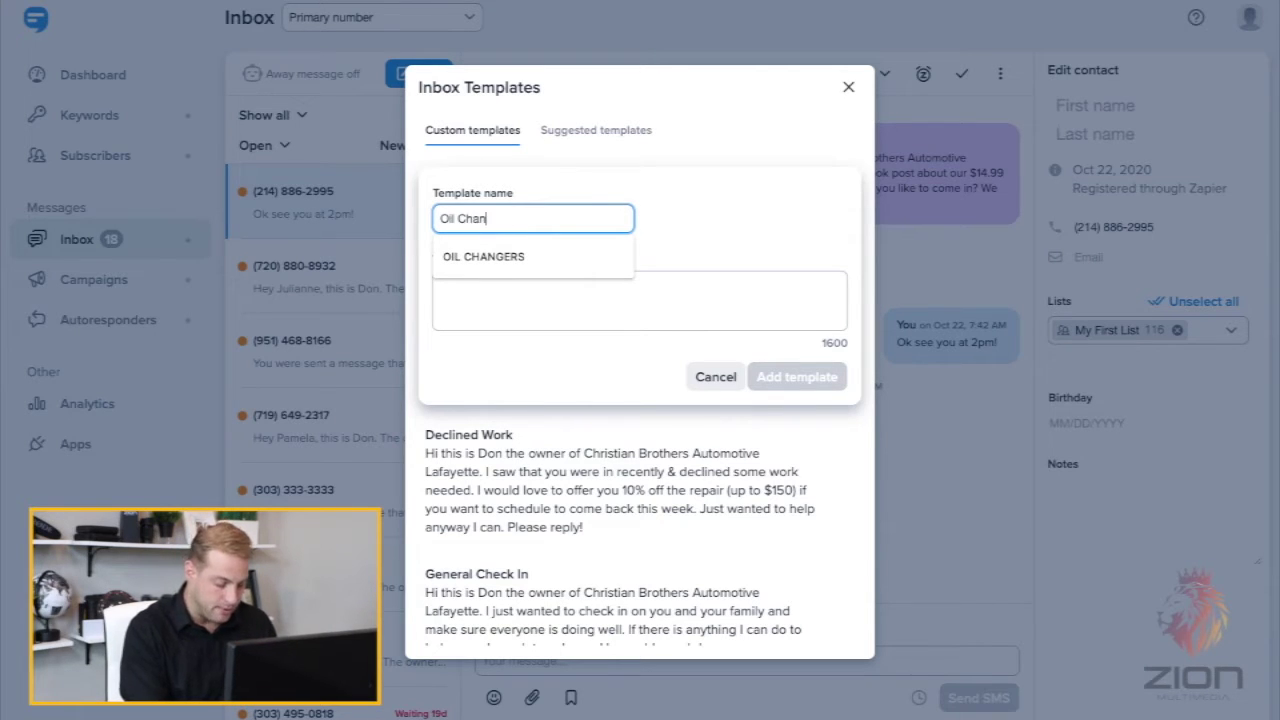
pyautogui.write('ge')
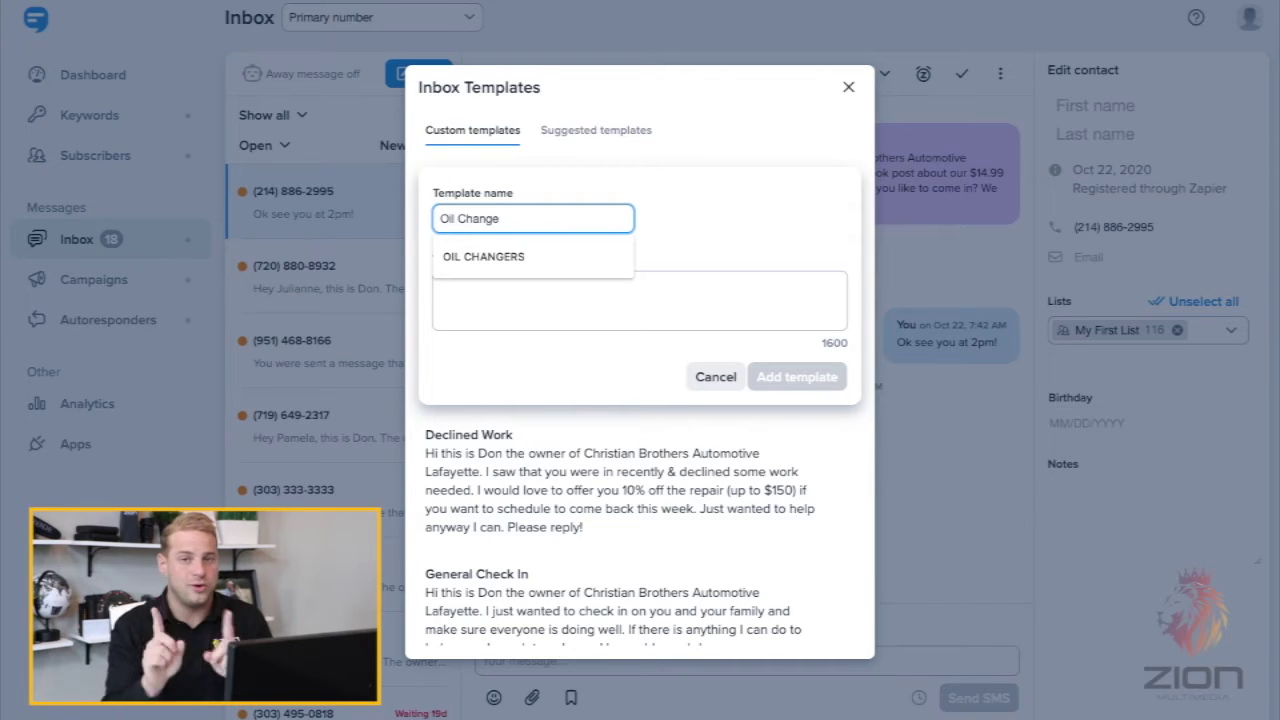
pyautogui.click(723, 200)
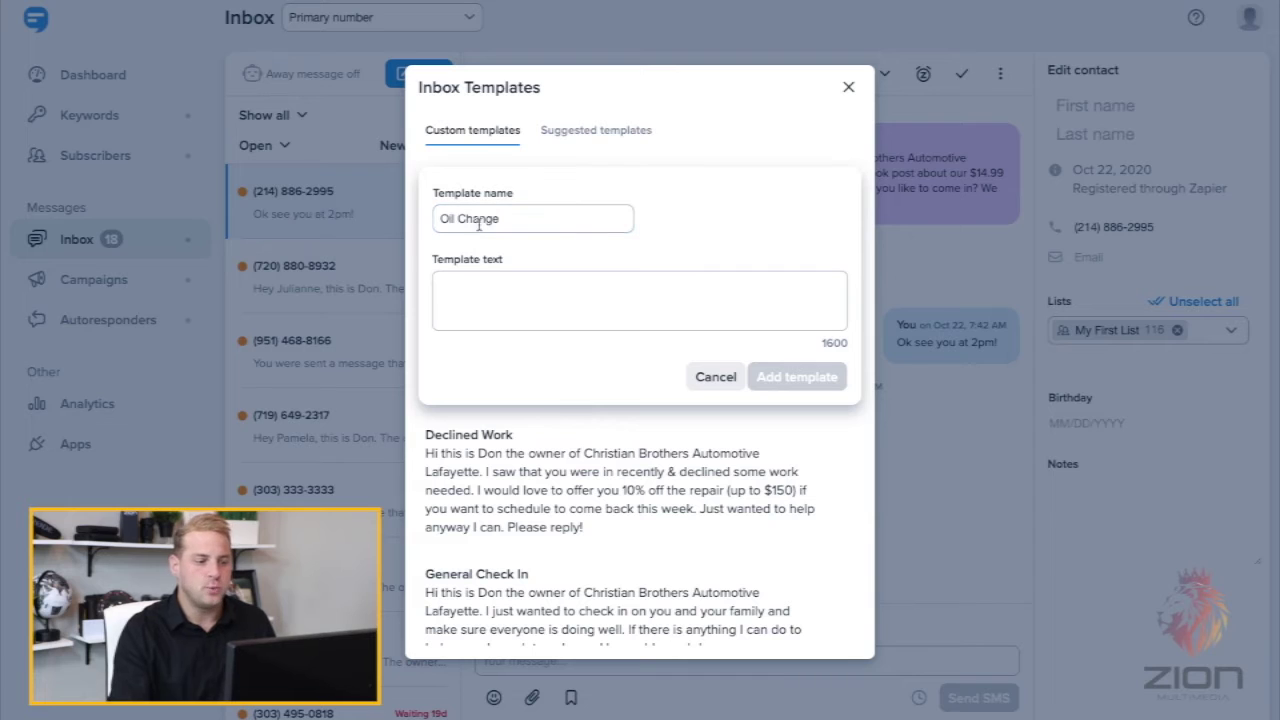
# - Paste the oil-change reminder paragraph into the template text and delete the OWNER placeholder
pyautogui.click(514, 292)
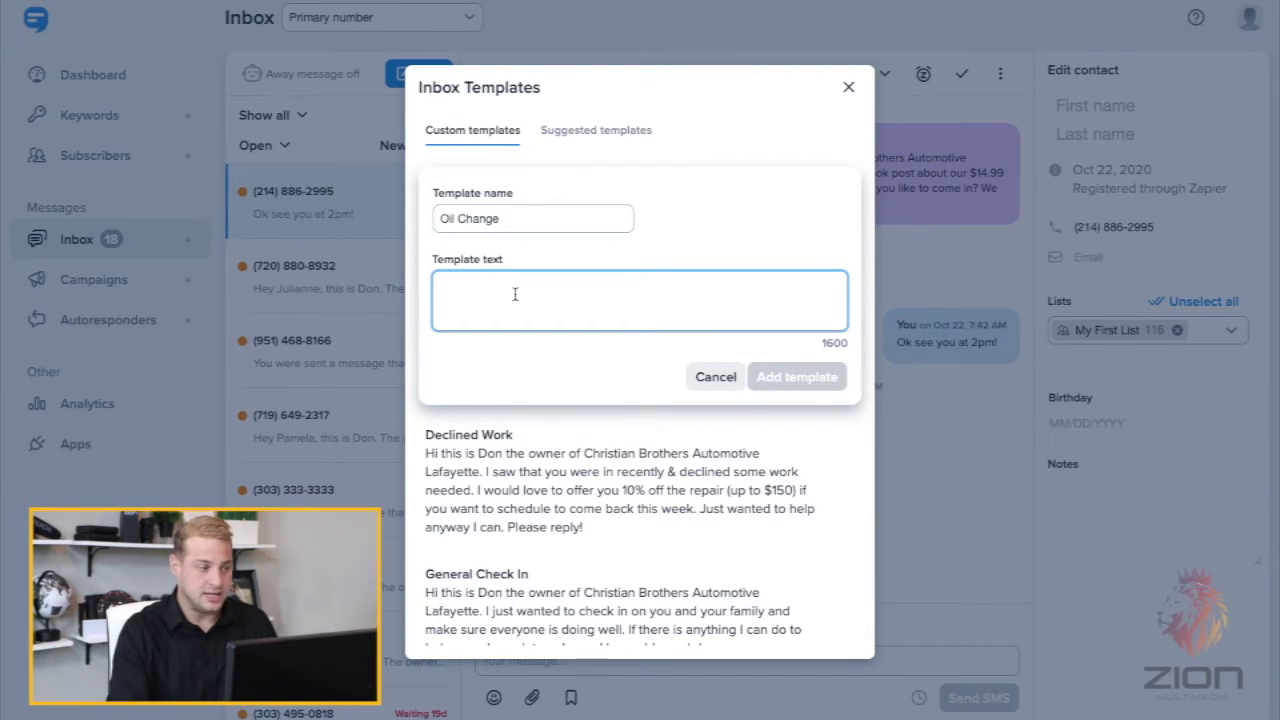
pyautogui.write("Hi this is OWNER the owner of Christian Brothers Automotive LOCATION. I see that it's almost time for another oil change. Would you like to schedule an appointment to visit us?")
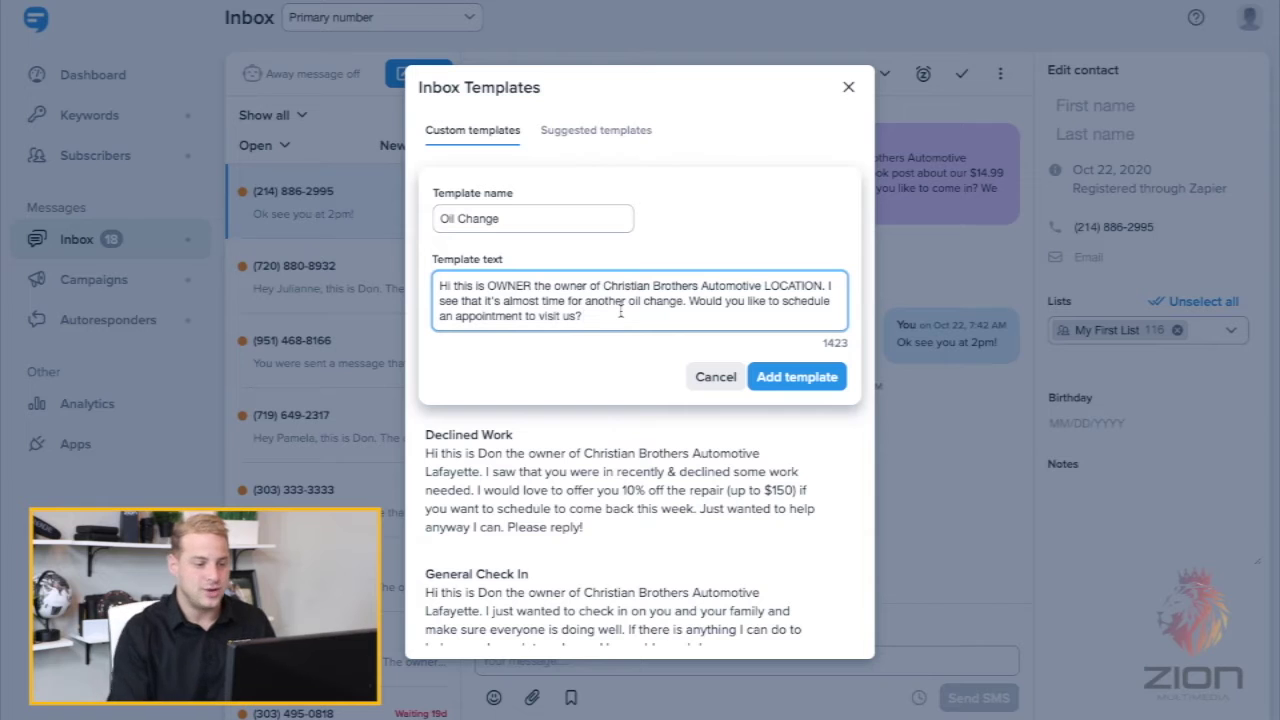
pyautogui.click(532, 285)
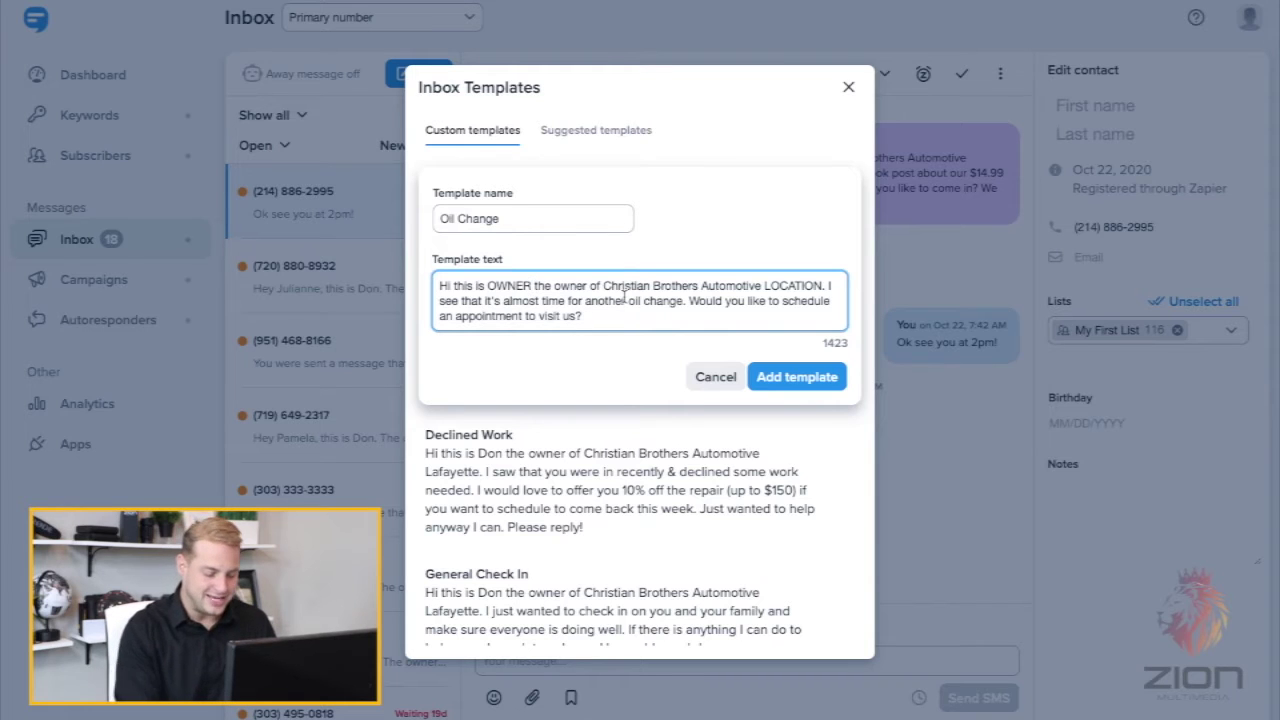
pyautogui.press('BackSpace')
pyautogui.press('BackSpace')
pyautogui.press('BackSpace')
pyautogui.press('BackSpace')
pyautogui.press('BackSpace')
pyautogui.press('BackSpace')
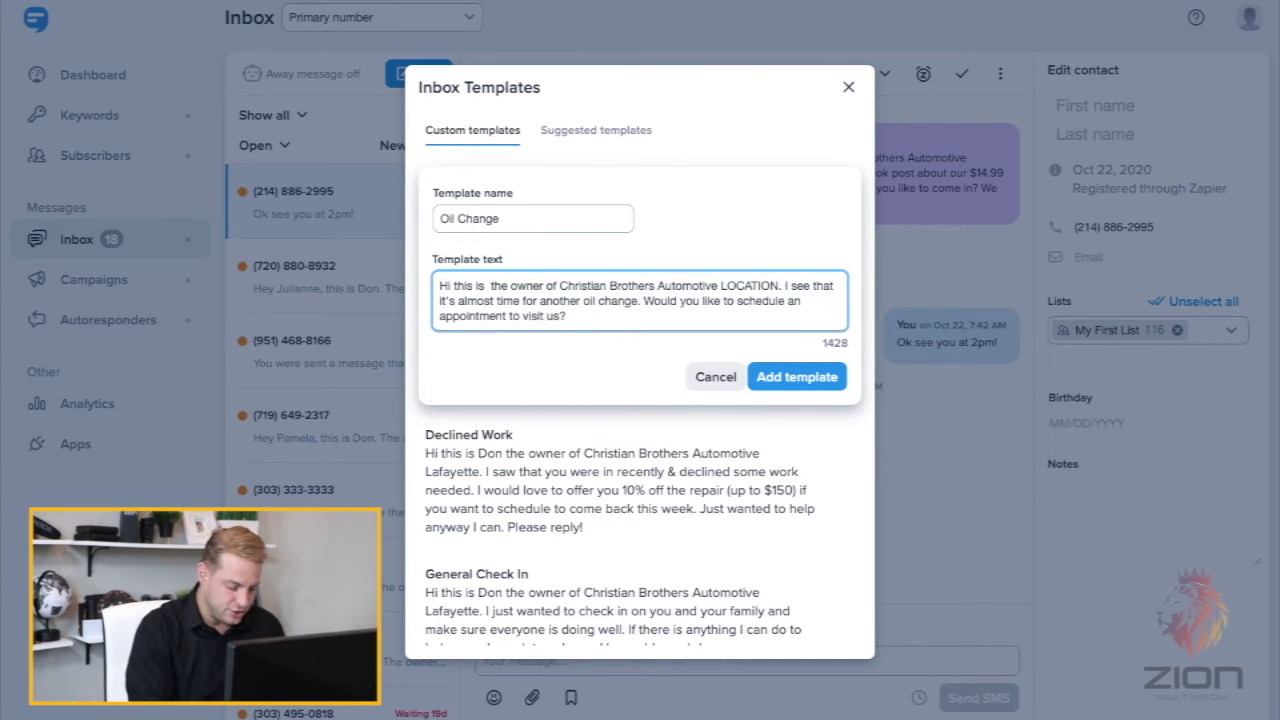
# - Add the owner's name and replace LOCATION with 'South Texas', fixing the typos
pyautogui.write('Don')
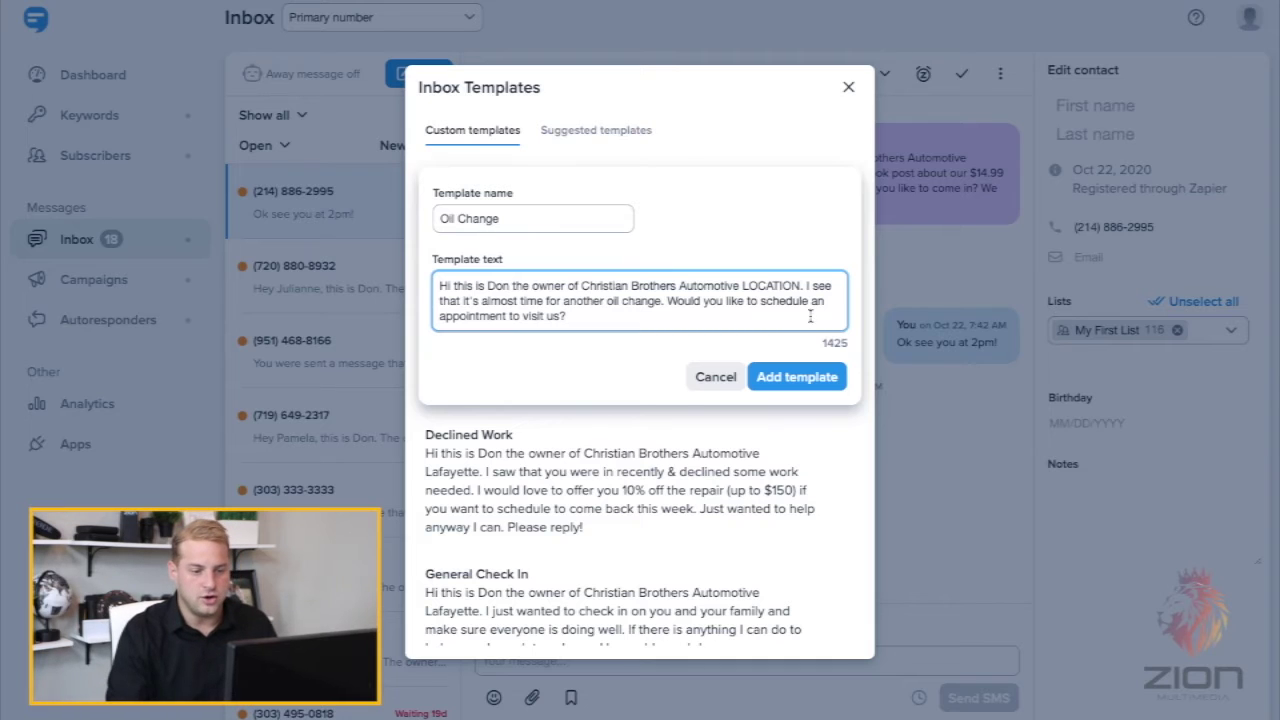
pyautogui.moveTo(742, 289); pyautogui.dragTo(800, 289)
pyautogui.write('Sounth Te')
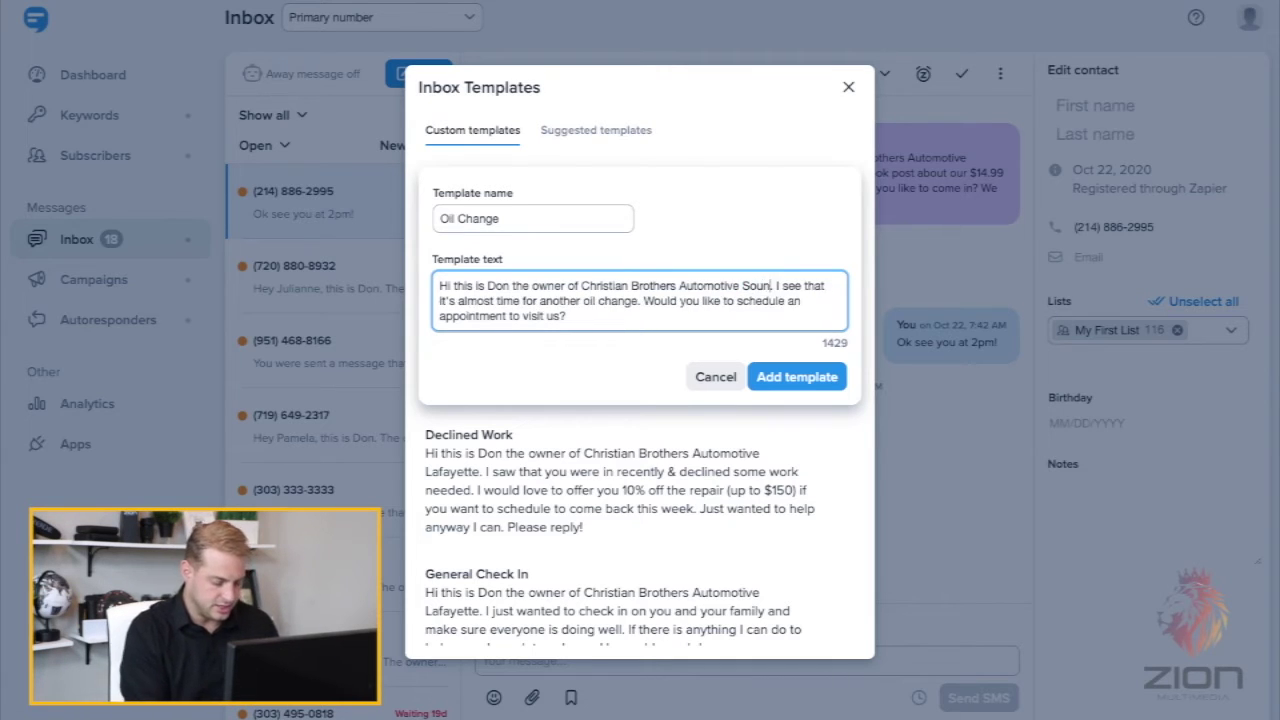
pyautogui.write('xt')
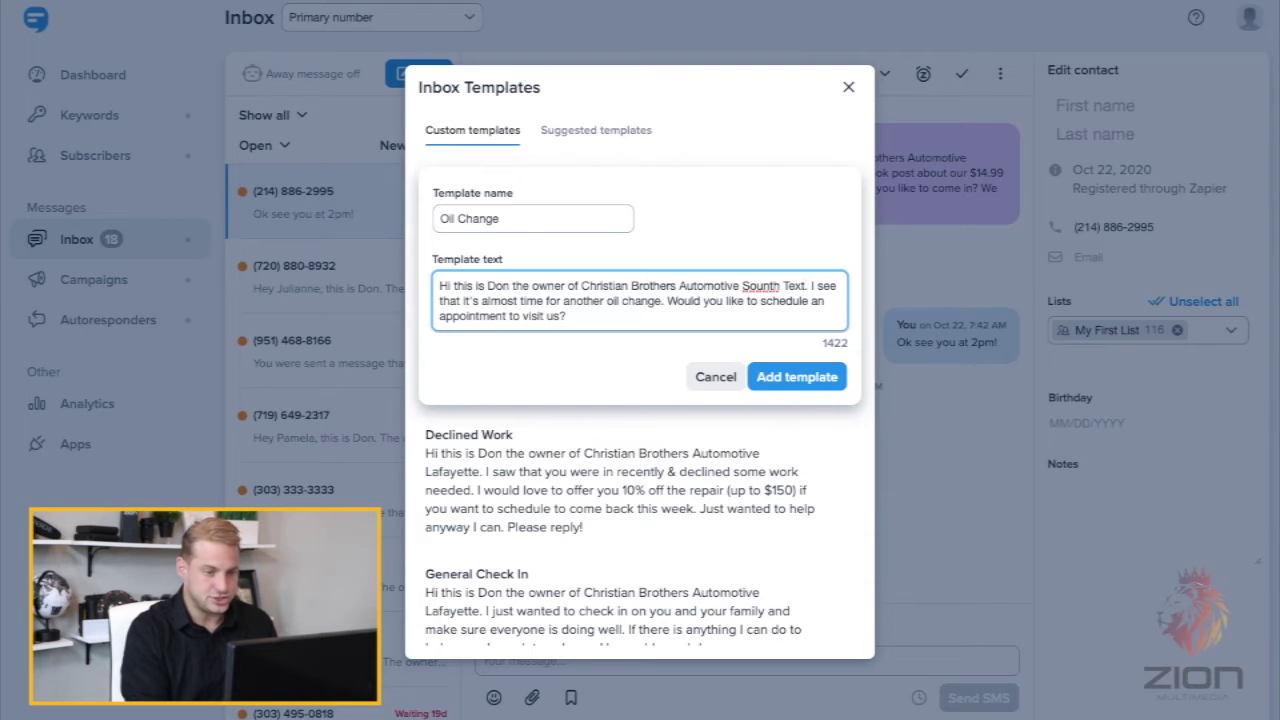
pyautogui.press('BackSpace')
pyautogui.write('as')
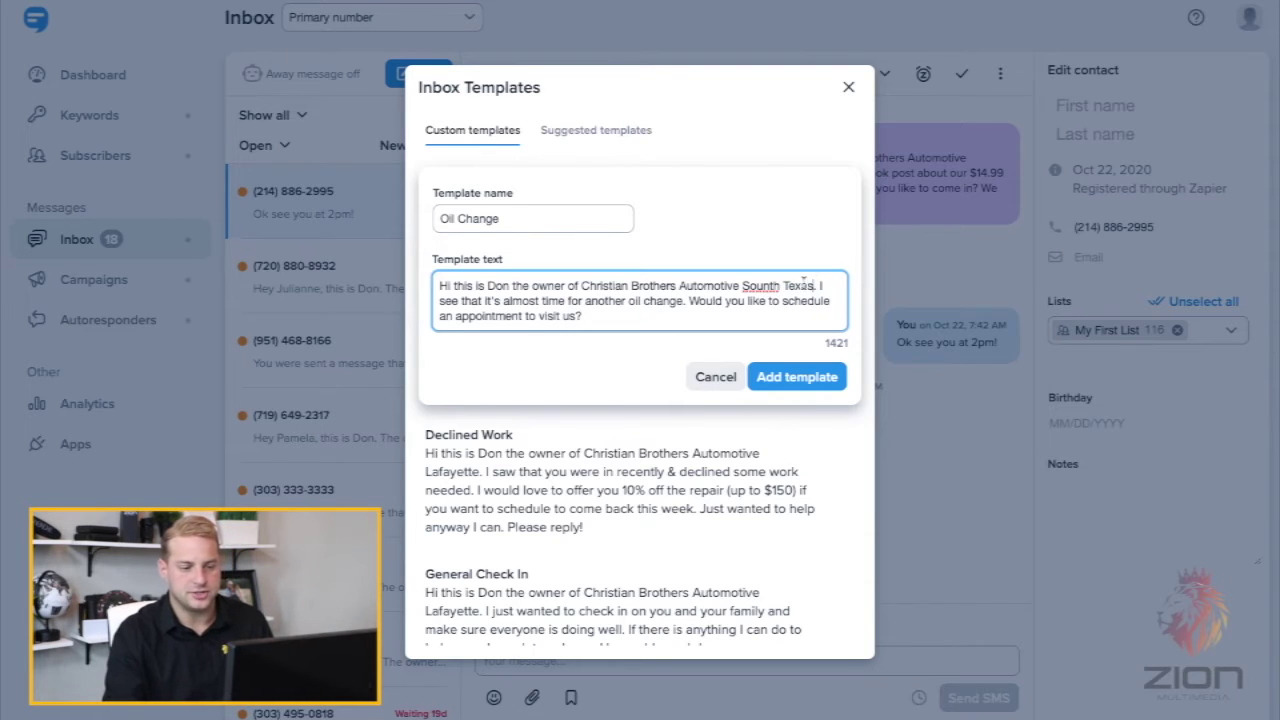
pyautogui.click(770, 287)
pyautogui.press('BackSpace')
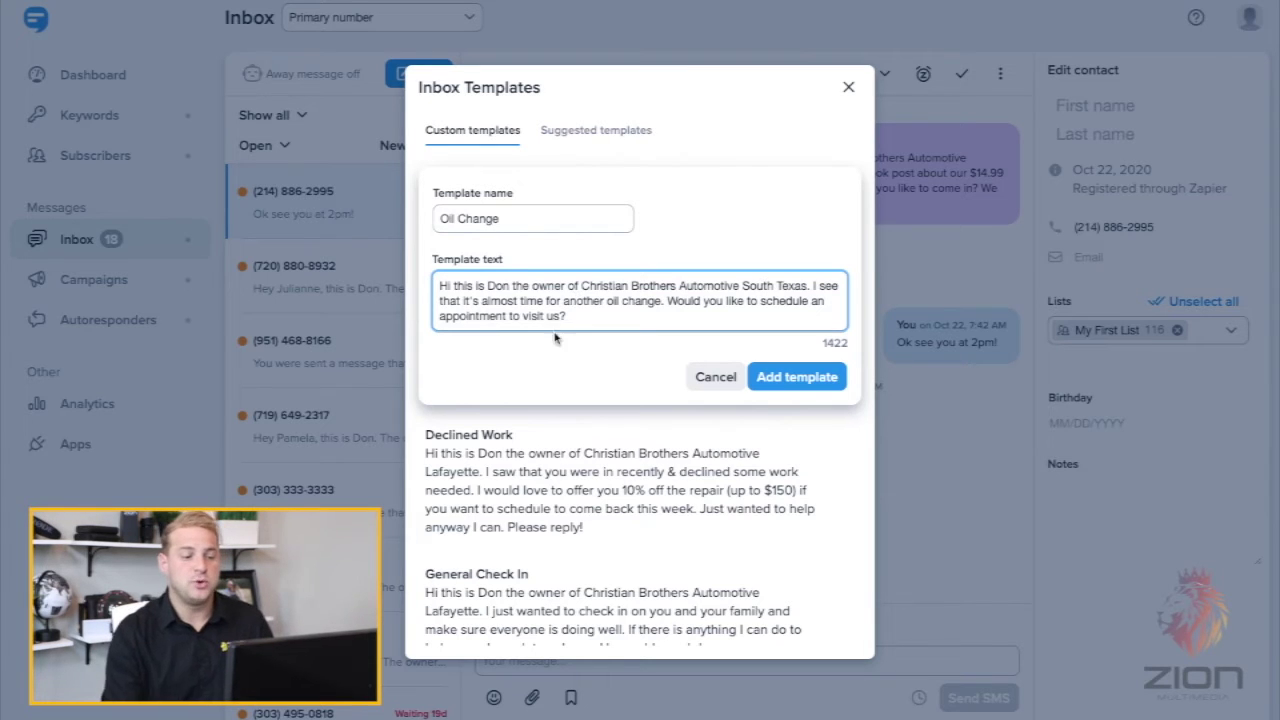
# - Save the Oil Change template, check it in the custom list, and close Inbox Templates
pyautogui.click(817, 380)
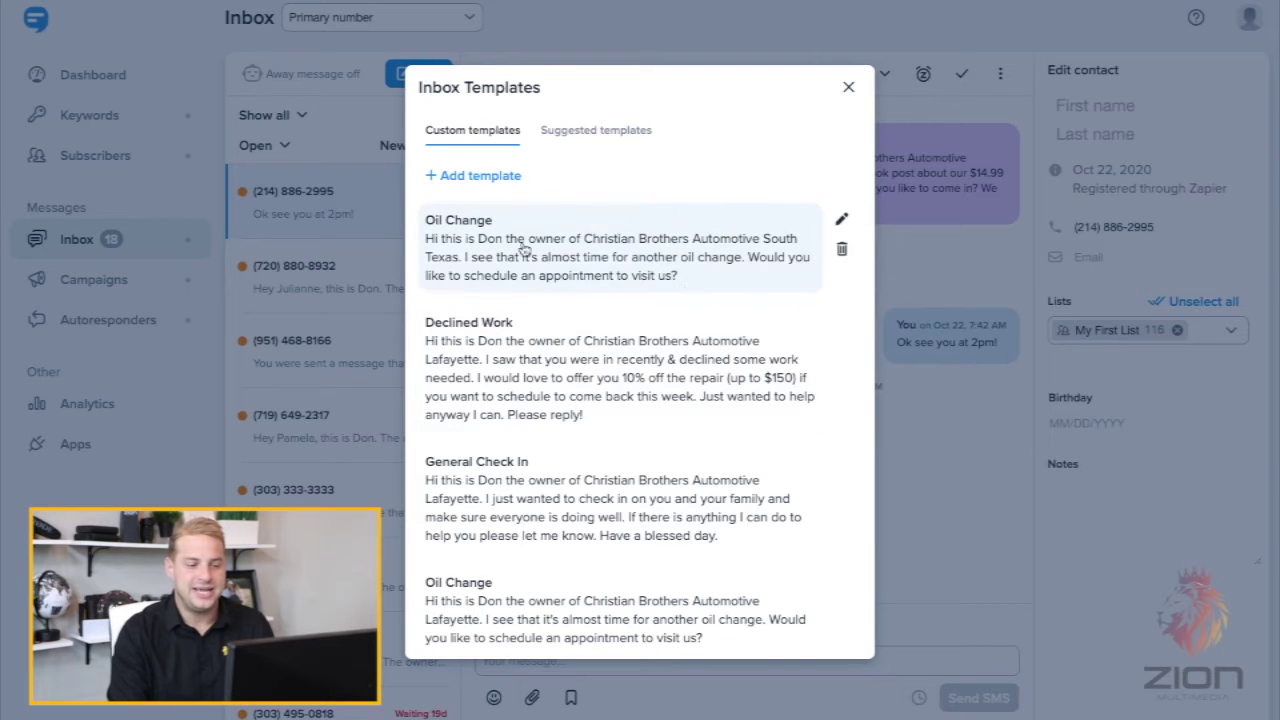
pyautogui.scroll(-1, 555, 520)
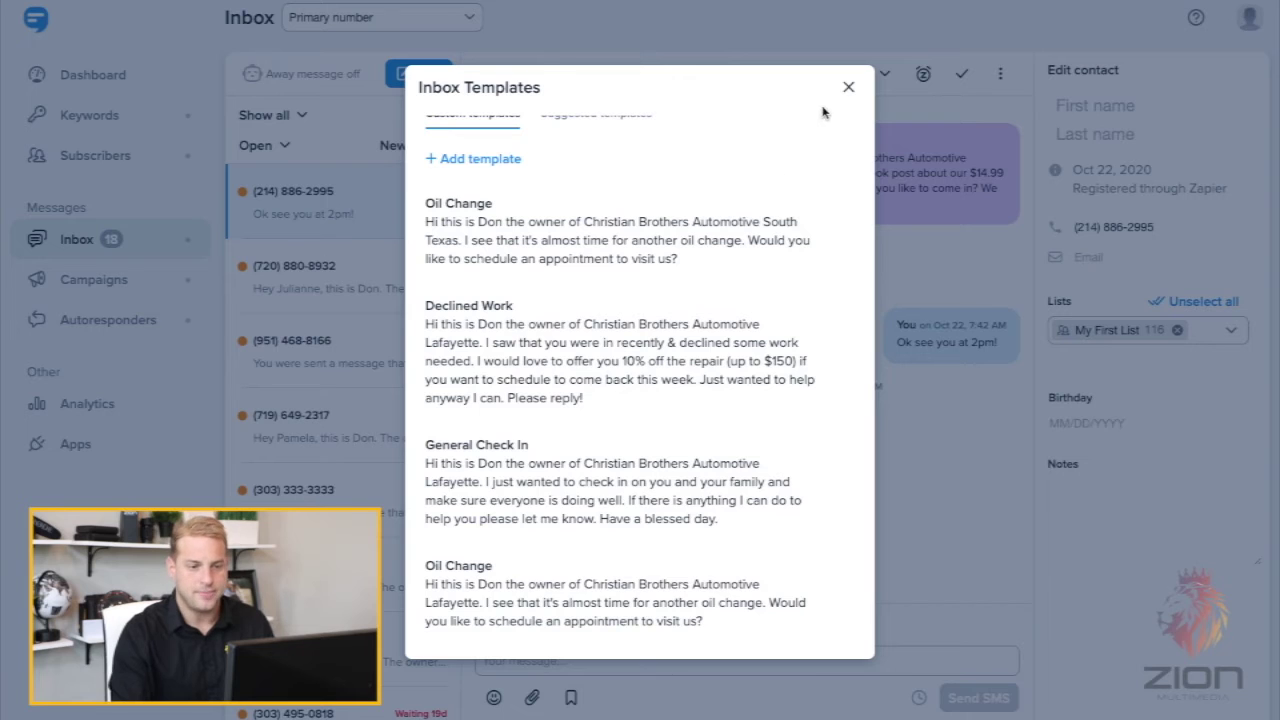
pyautogui.click(848, 87)
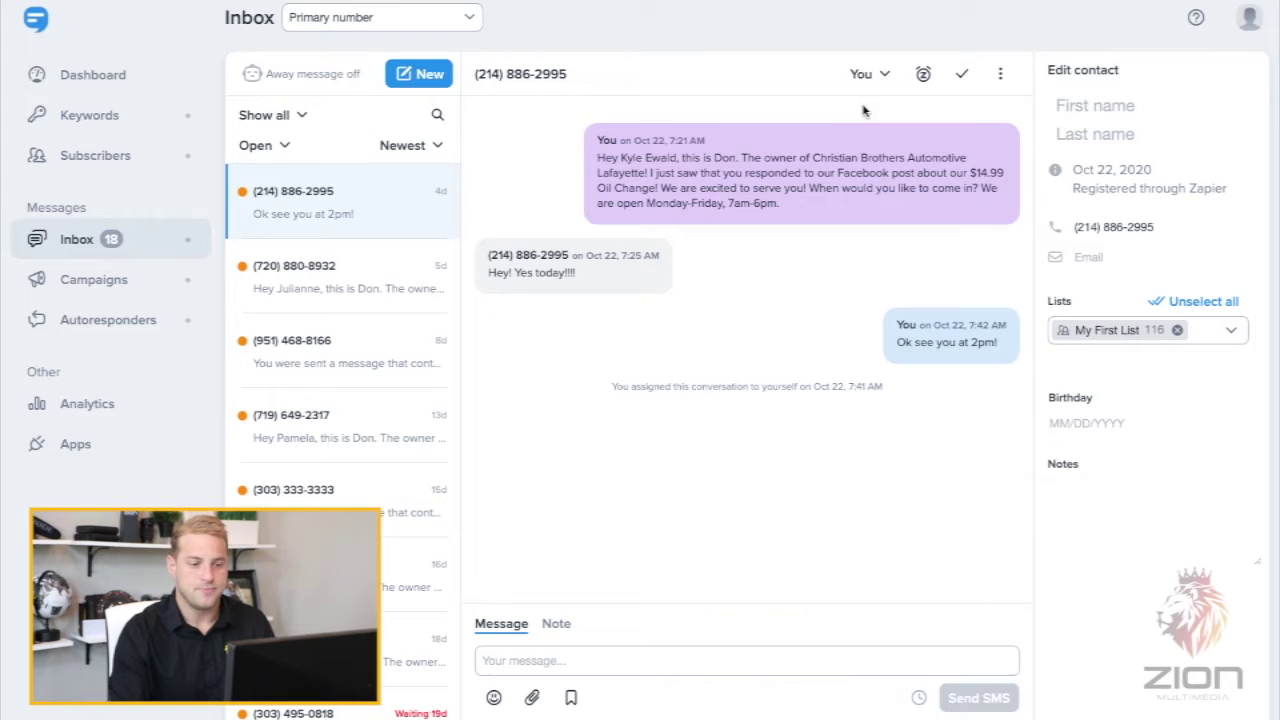
# - Reopen the contact's conversation by phone number and insert the Oil Change template
pyautogui.click(68, 82)
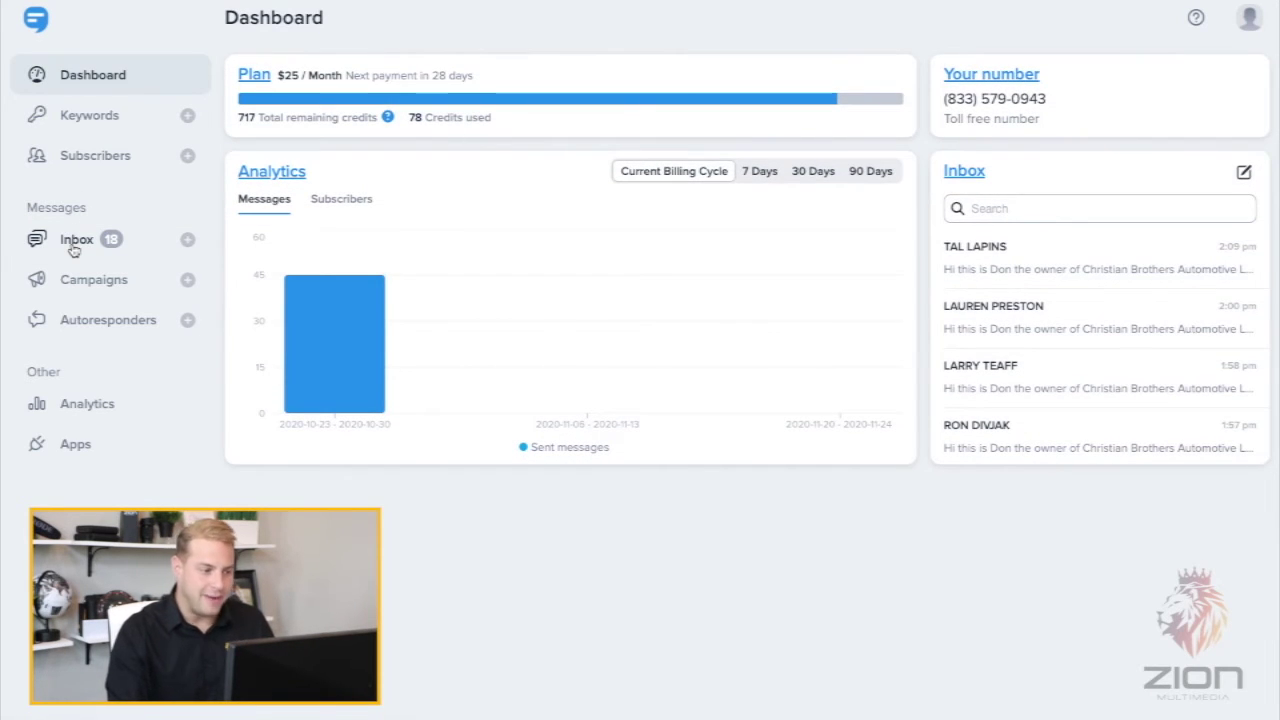
pyautogui.click(72, 242)
pyautogui.click(423, 78)
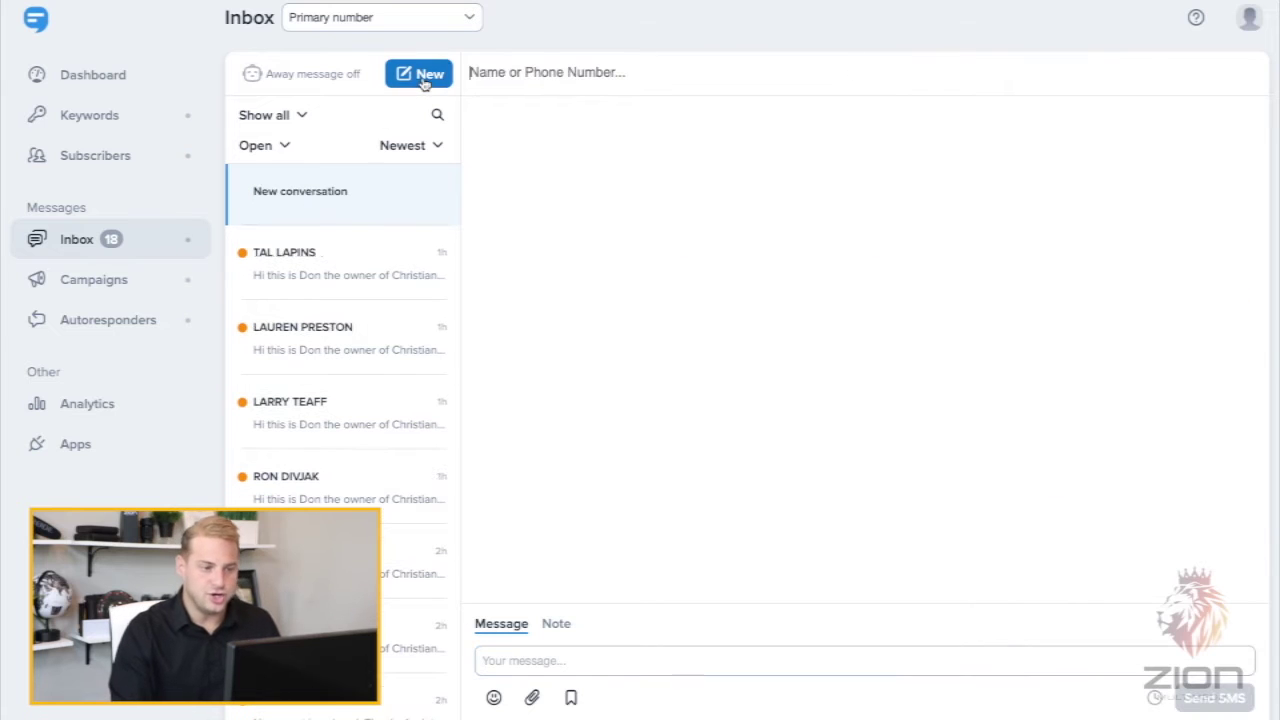
pyautogui.click(562, 70)
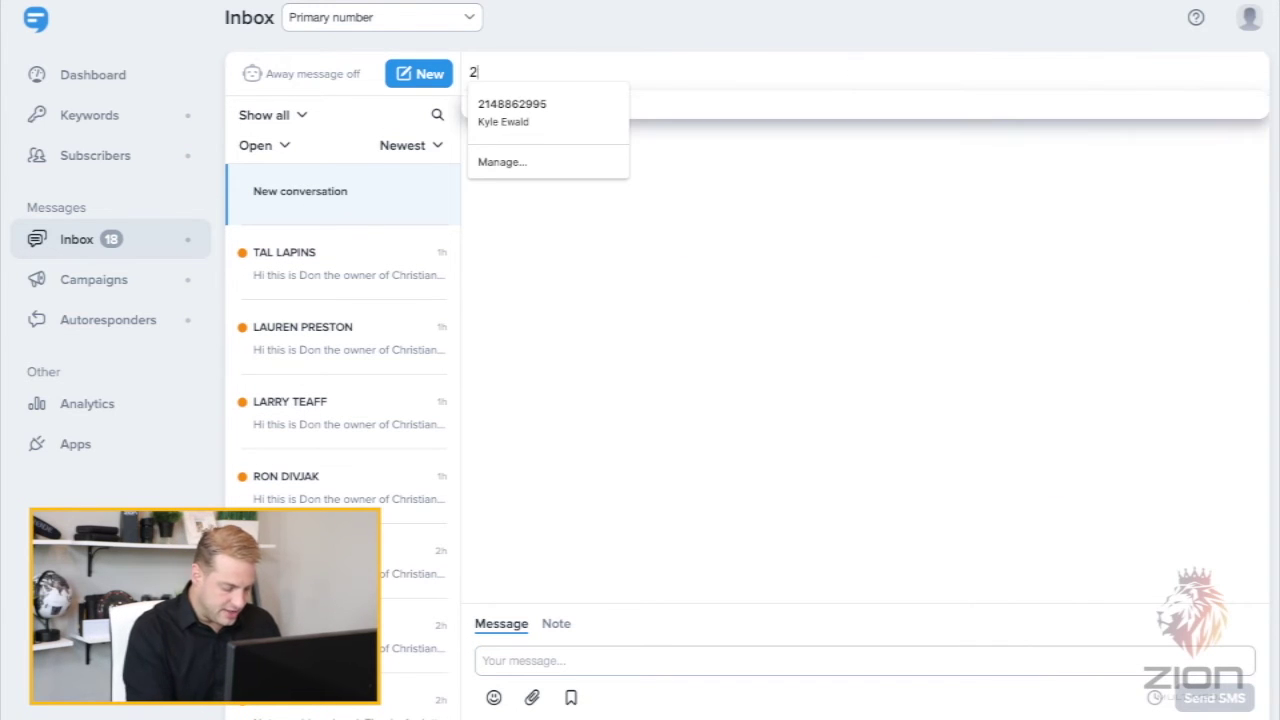
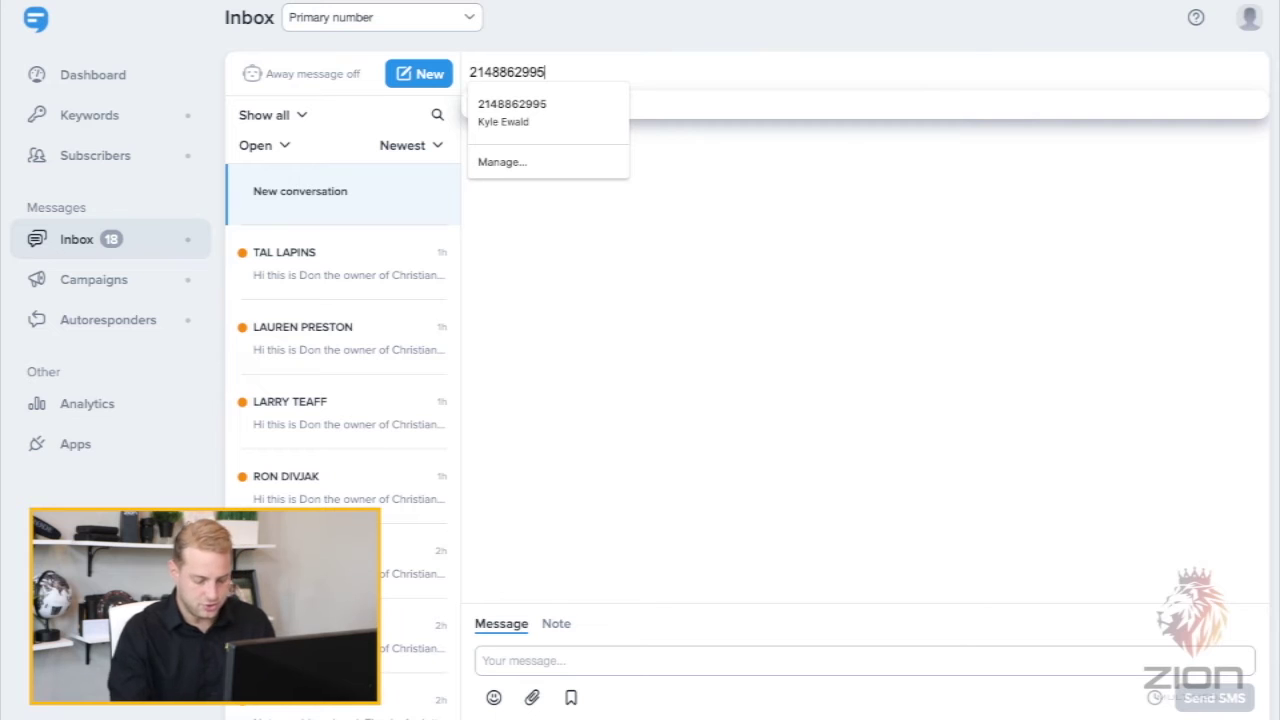
pyautogui.press('Return')
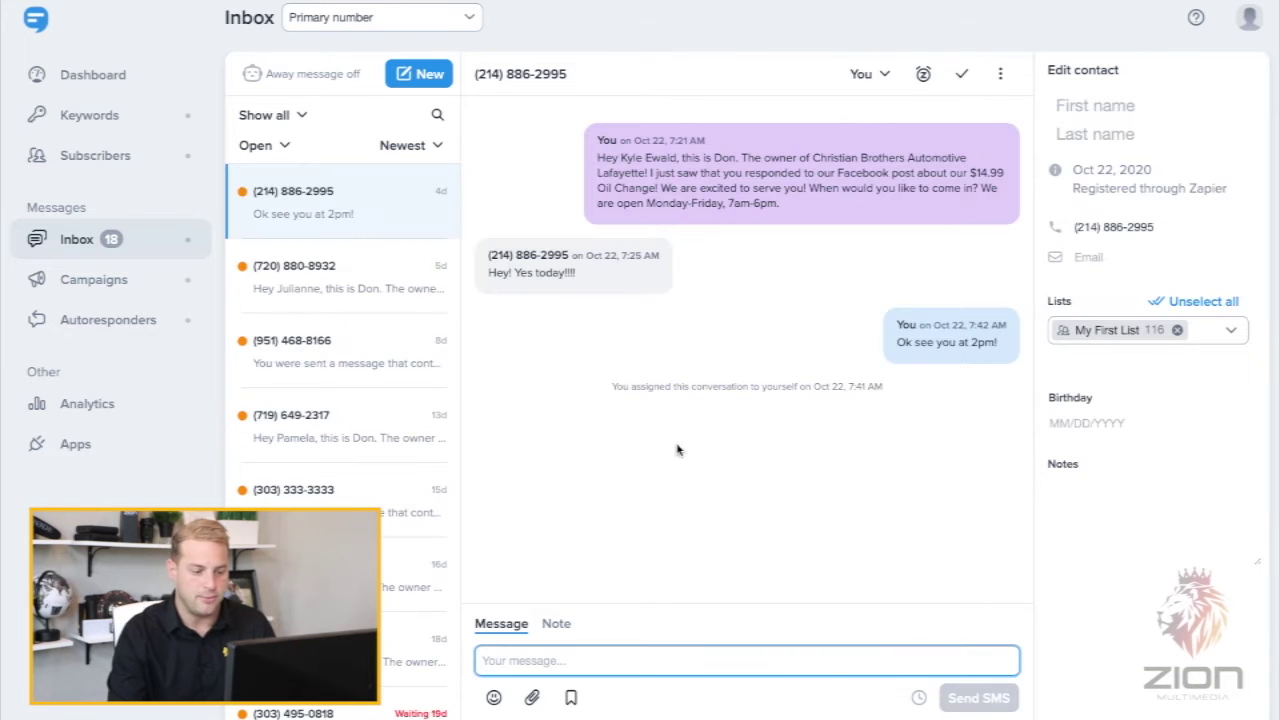
pyautogui.click(570, 698)
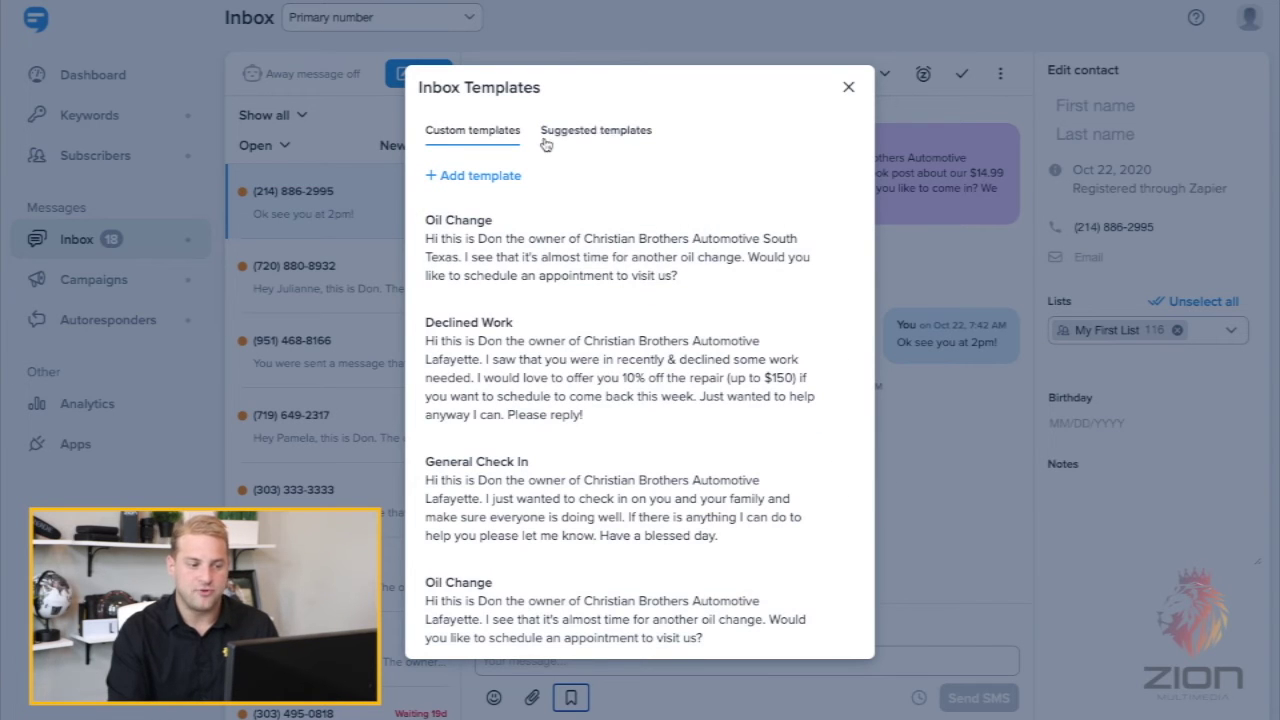
pyautogui.click(472, 243)
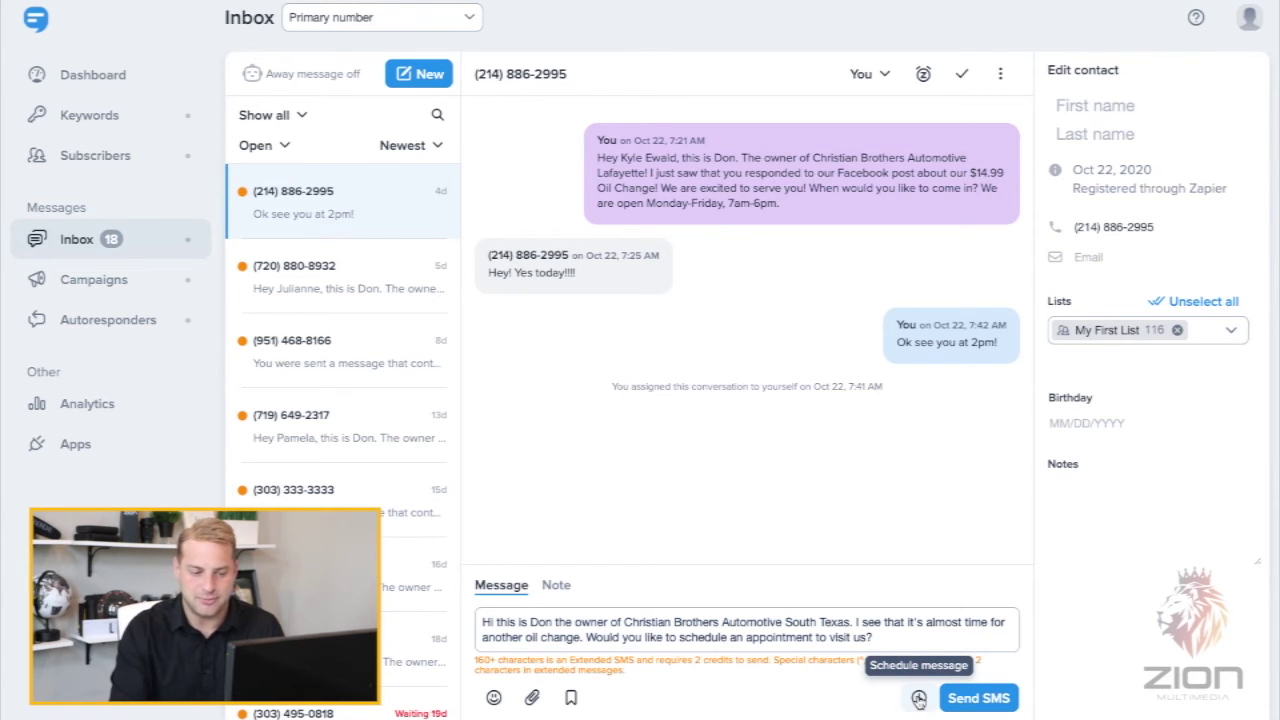
# - Schedule the message for 01/05/2021 at 3:39 PM
pyautogui.click(918, 699)
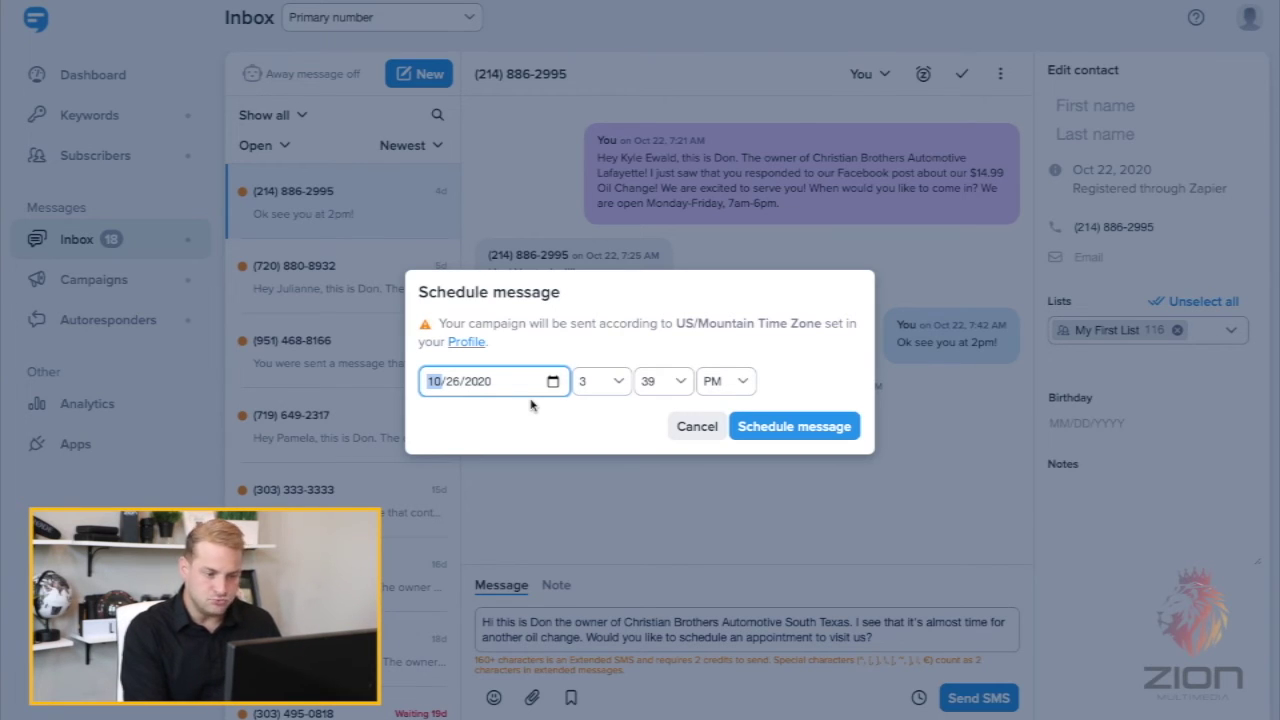
pyautogui.write('01/')
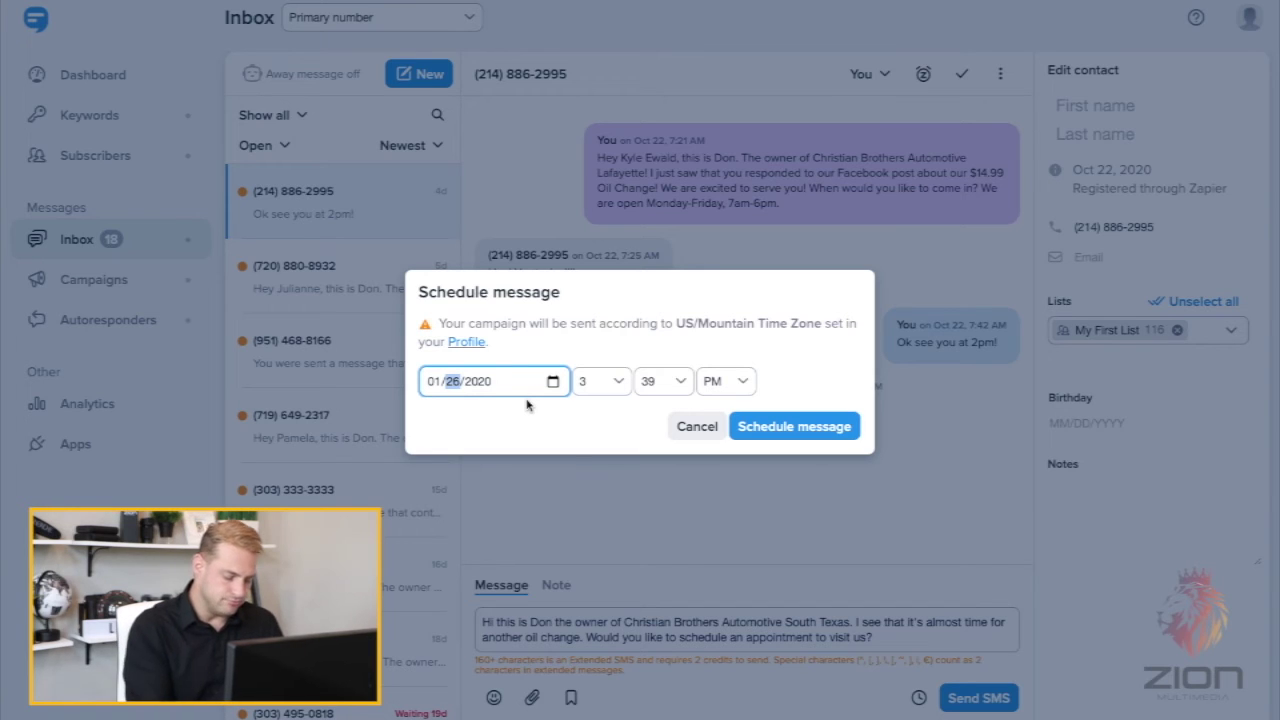
pyautogui.write('05')
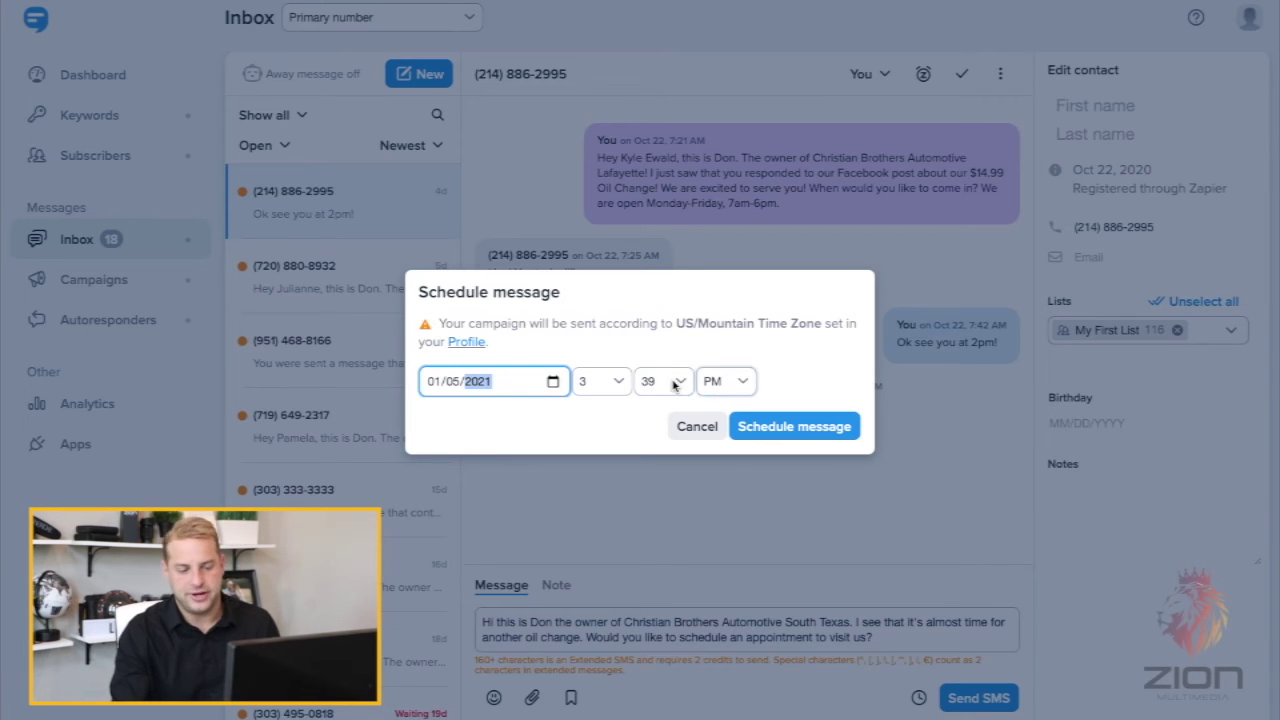
pyautogui.click(786, 430)
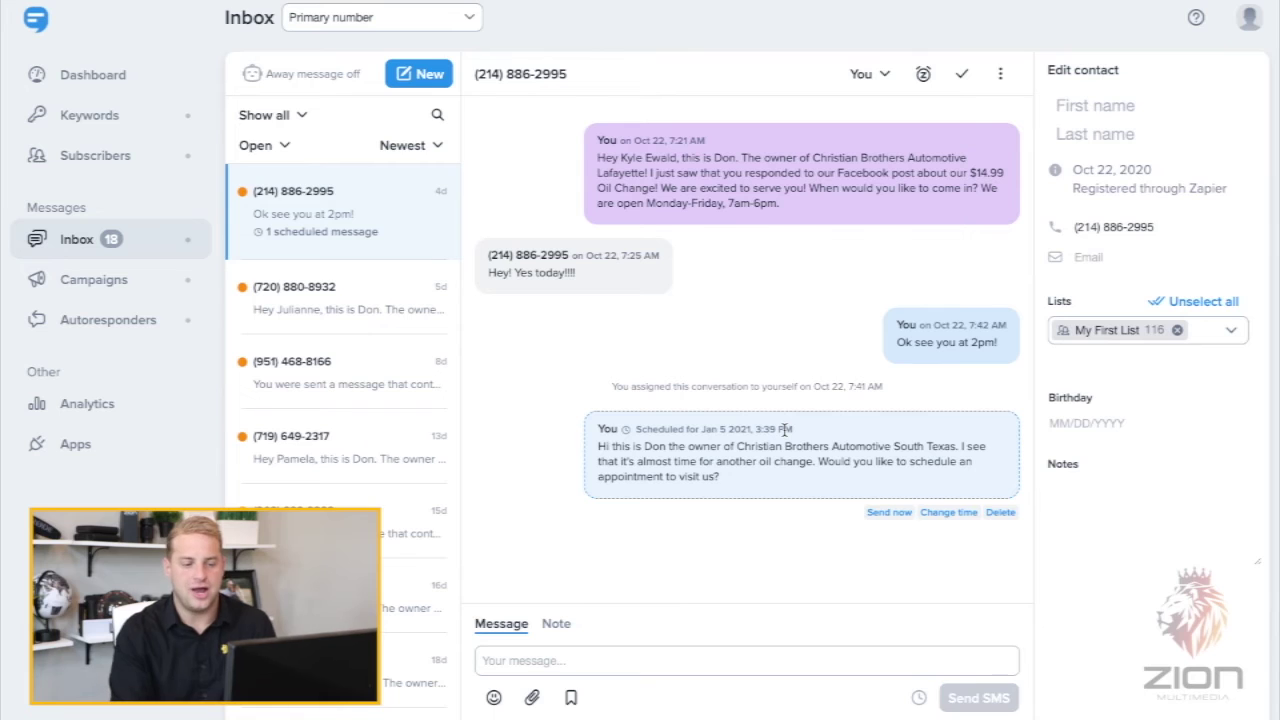